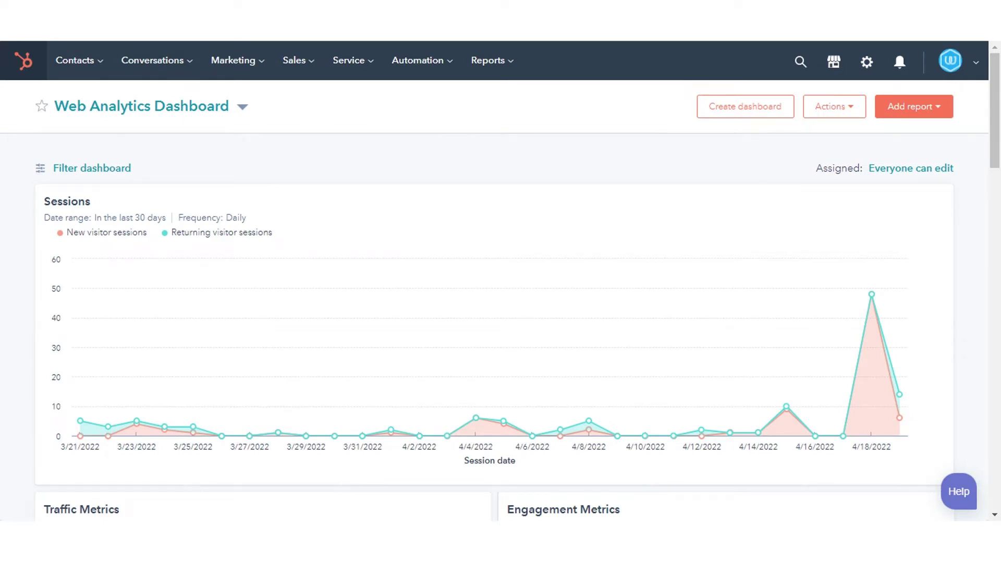
# Navigate via Marketing to the blog posts list and open the first draft for editing.
pyautogui.click(234, 70)
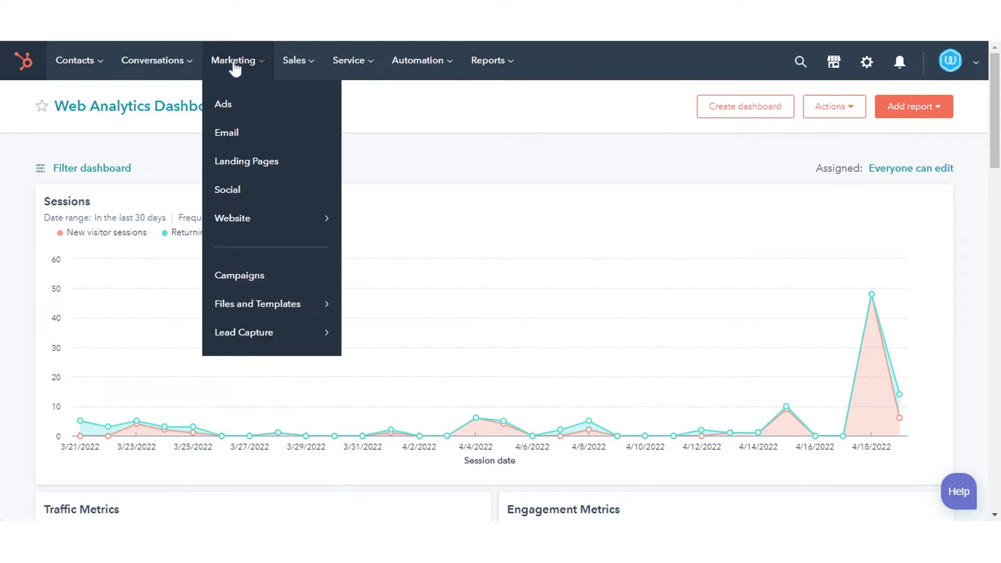
pyautogui.moveTo(232, 218)
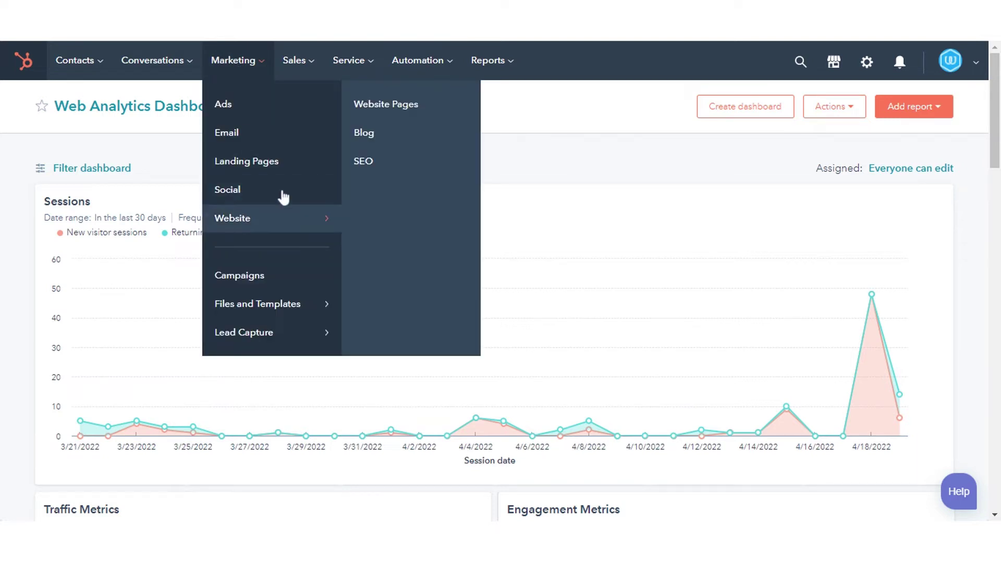
pyautogui.click(365, 138)
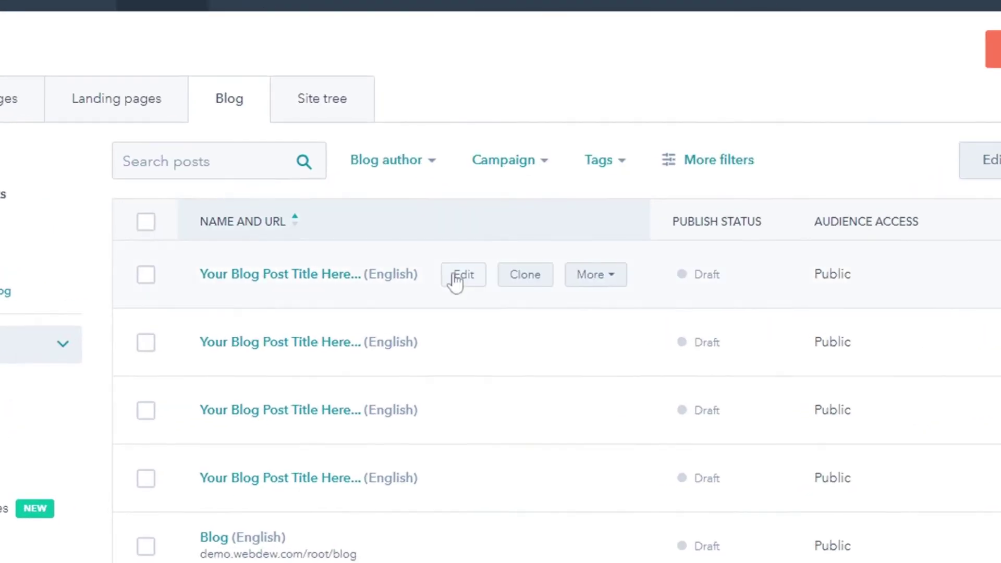
pyautogui.click(463, 275)
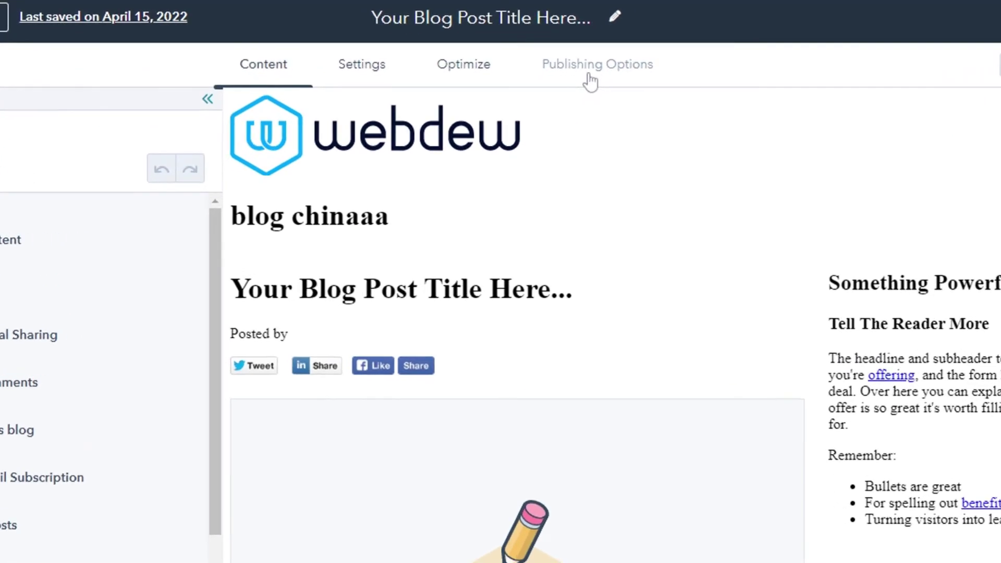
# In Publishing Options, choose Schedule for later with publish date April 29, 2022 at 12:15 AM.
pyautogui.click(591, 71)
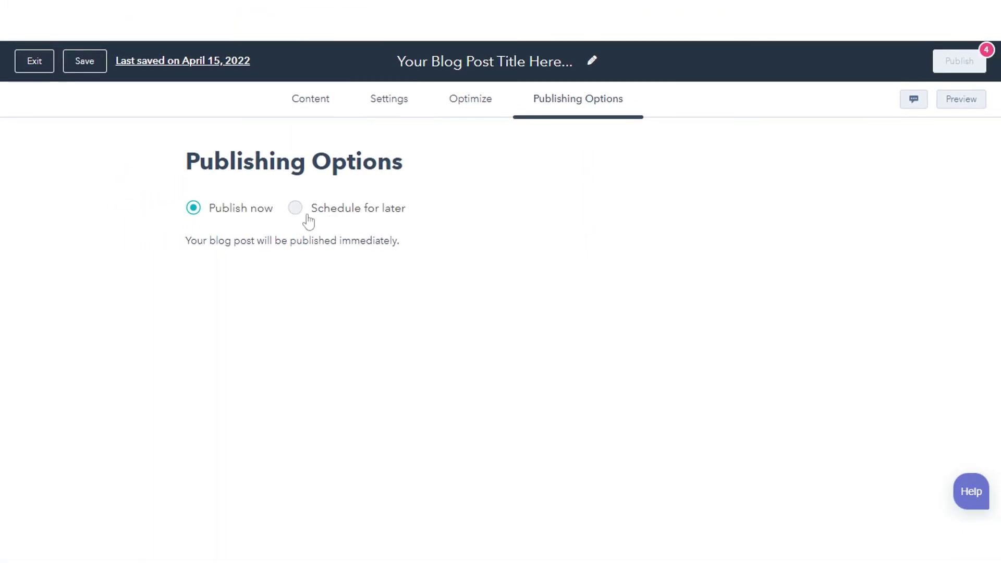
pyautogui.click(296, 209)
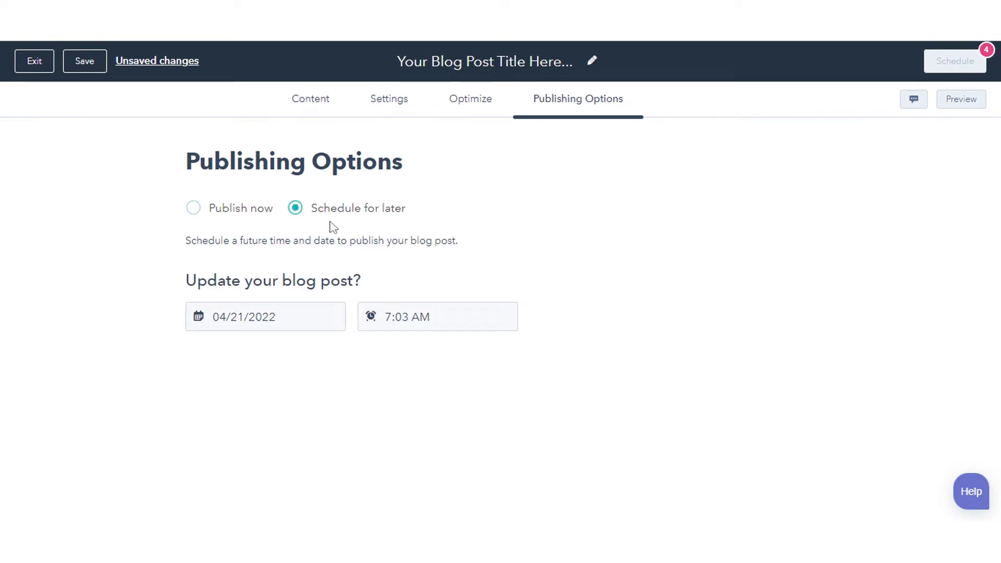
pyautogui.click(259, 317)
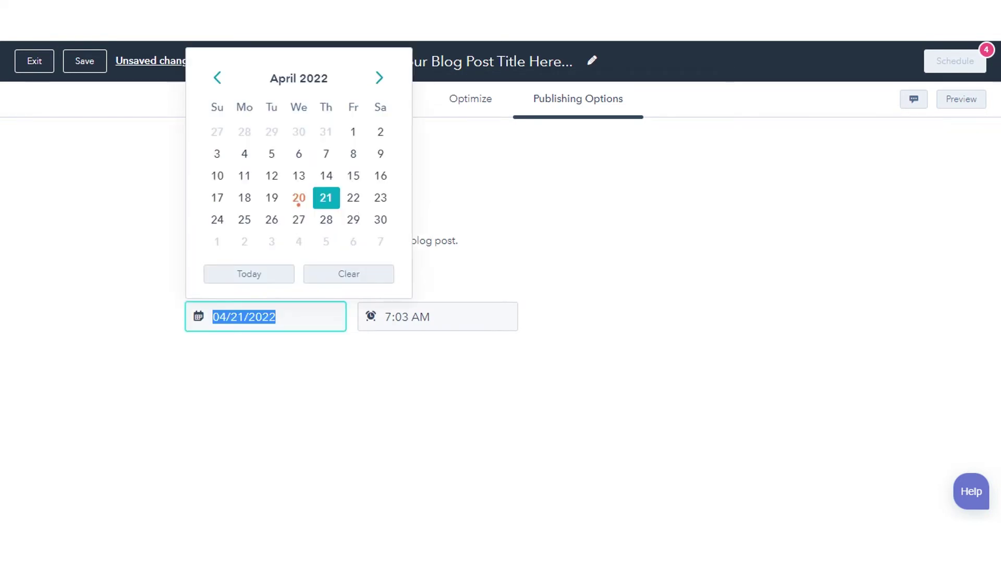
pyautogui.click(353, 219)
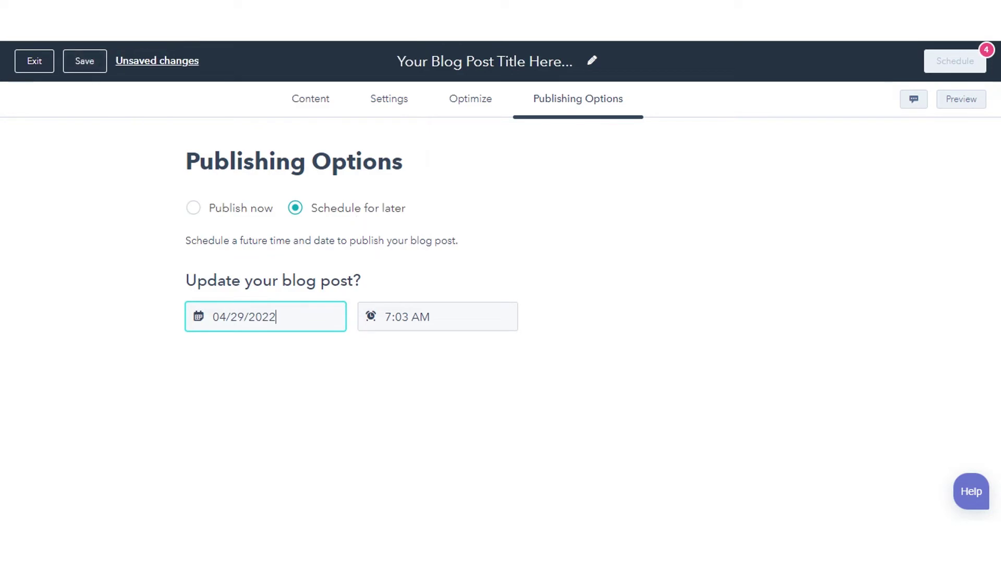
pyautogui.click(423, 317)
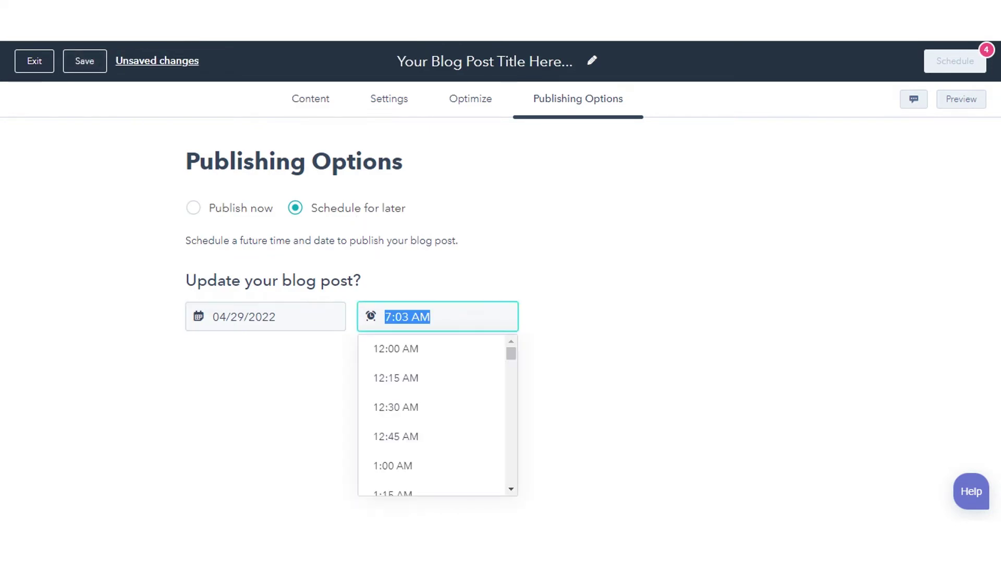
pyautogui.click(399, 389)
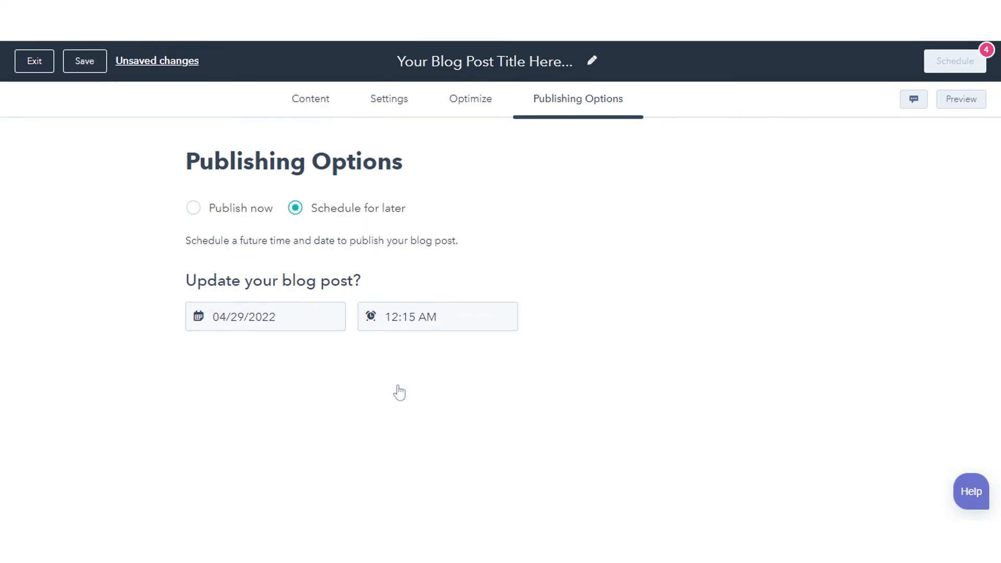